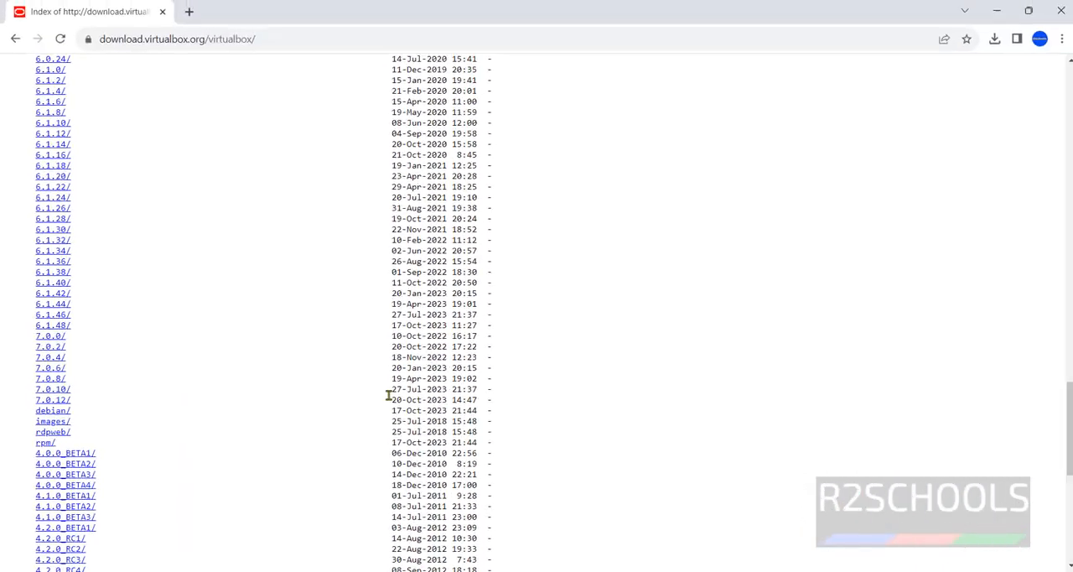
# Download VirtualBox-7.0.12-159484-Win.exe from the 7.0.12 release directory and open the full download history.
pyautogui.click(61, 401)
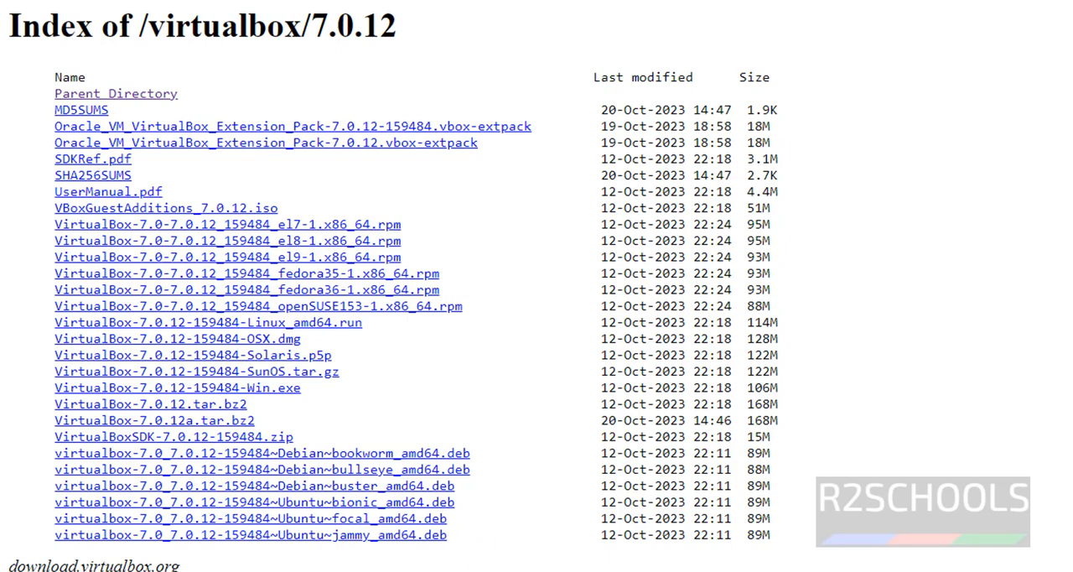
pyautogui.click(281, 391)
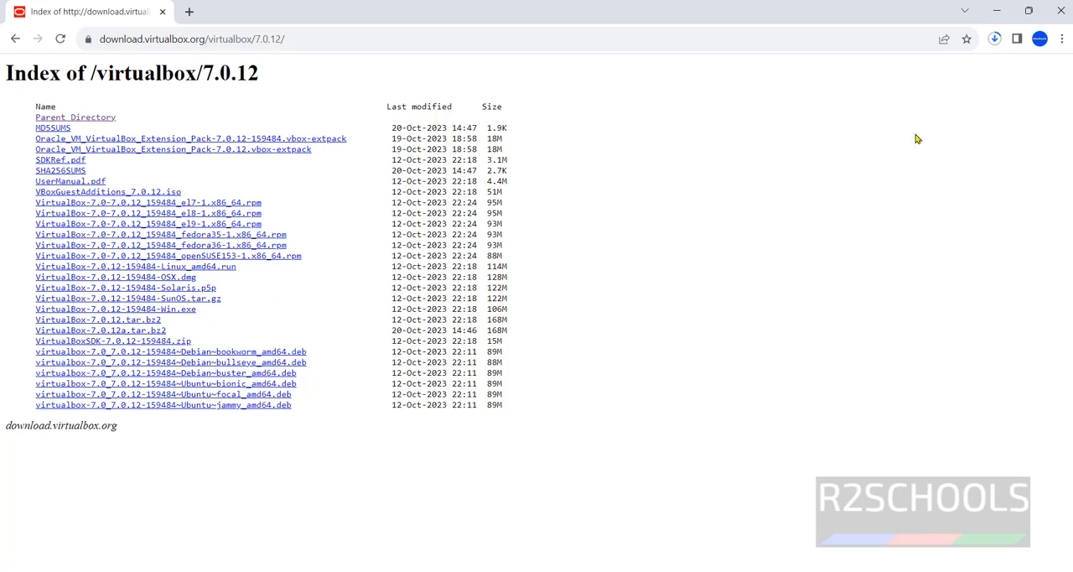
pyautogui.click(996, 44)
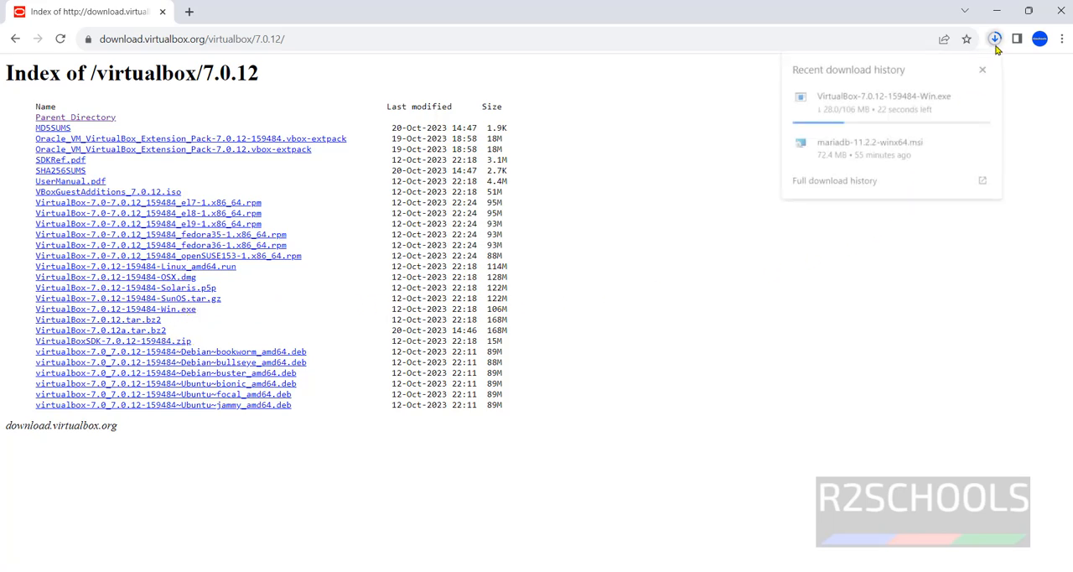
pyautogui.click(857, 193)
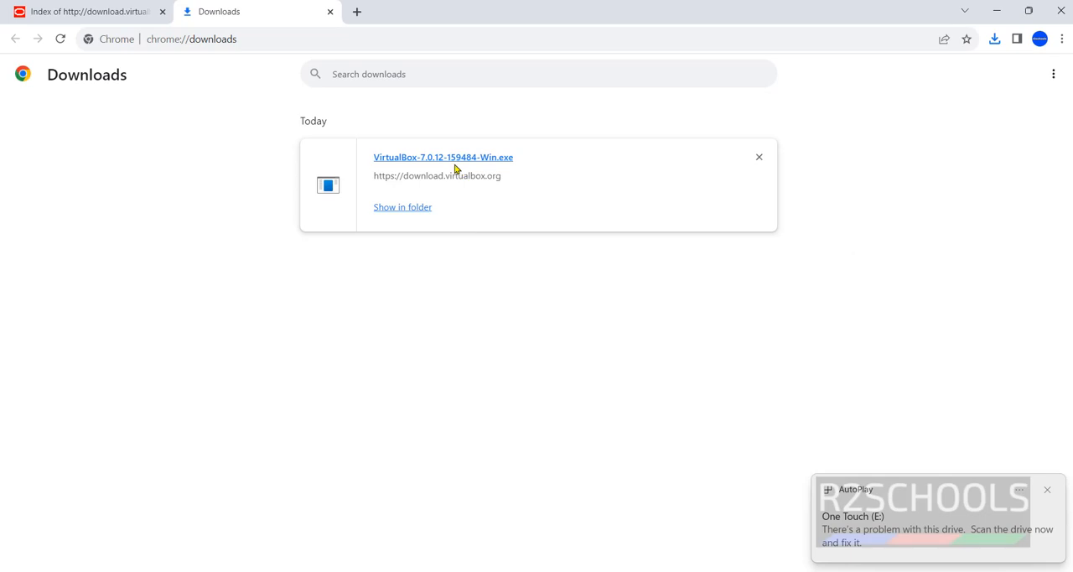
# Launch the downloaded VirtualBox installer, dismiss the AutoPlay notification, and continue to the custom setup page.
pyautogui.click(458, 157)
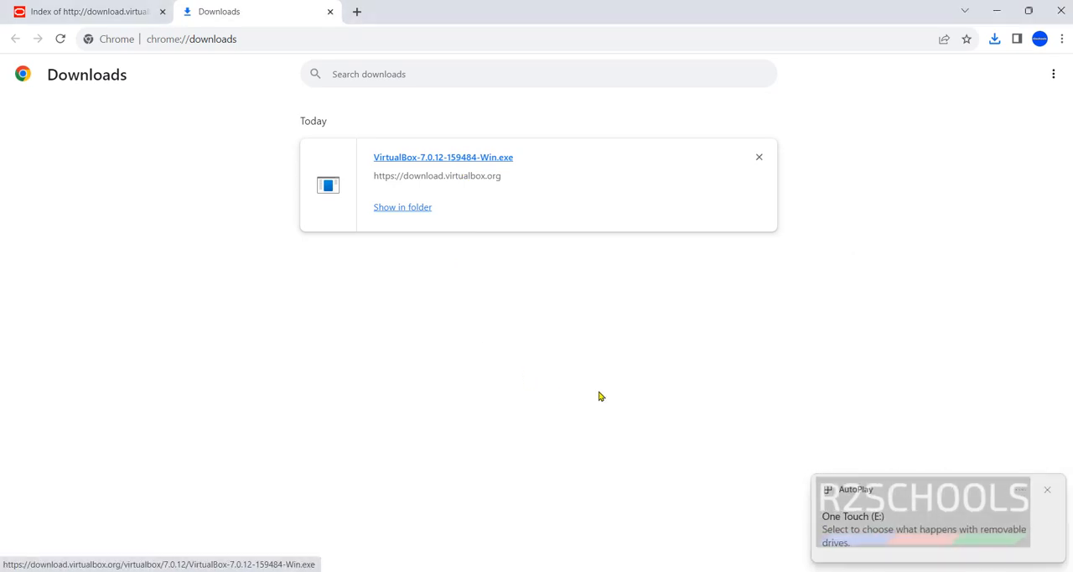
pyautogui.click(1047, 492)
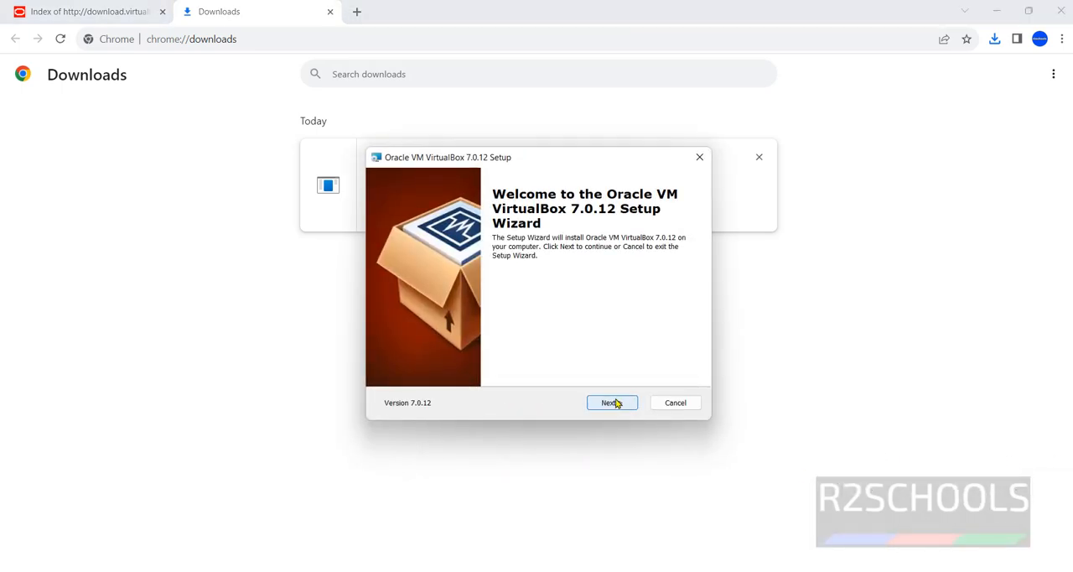
pyautogui.click(616, 404)
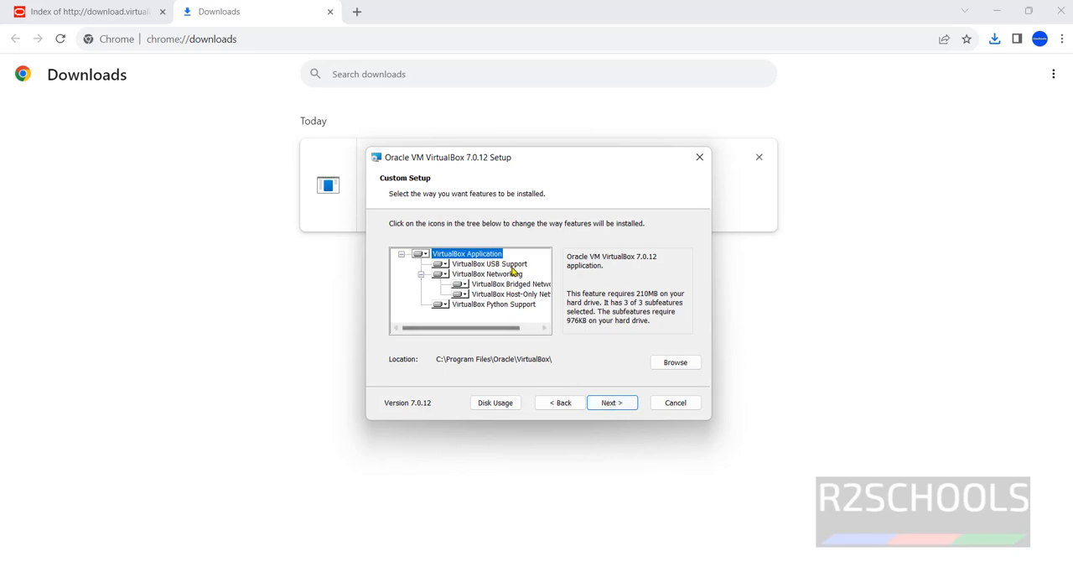
# Review the installer's feature tree and the disk space requirements for each drive.
pyautogui.moveTo(495, 328)
pyautogui.mouseDown()
pyautogui.moveTo(528, 329)
pyautogui.moveTo(476, 329)
pyautogui.mouseUp()
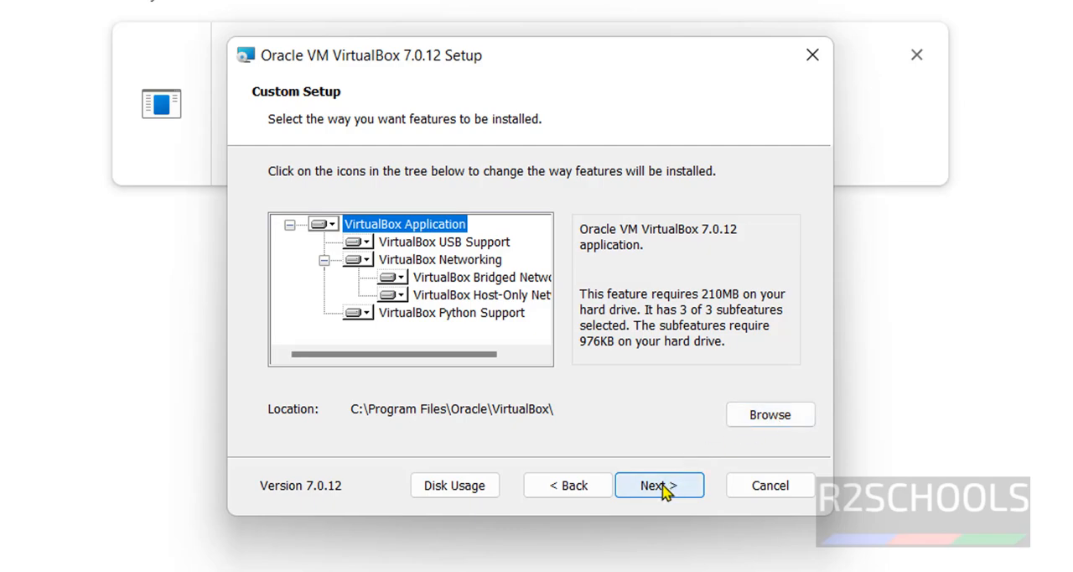
pyautogui.click(460, 491)
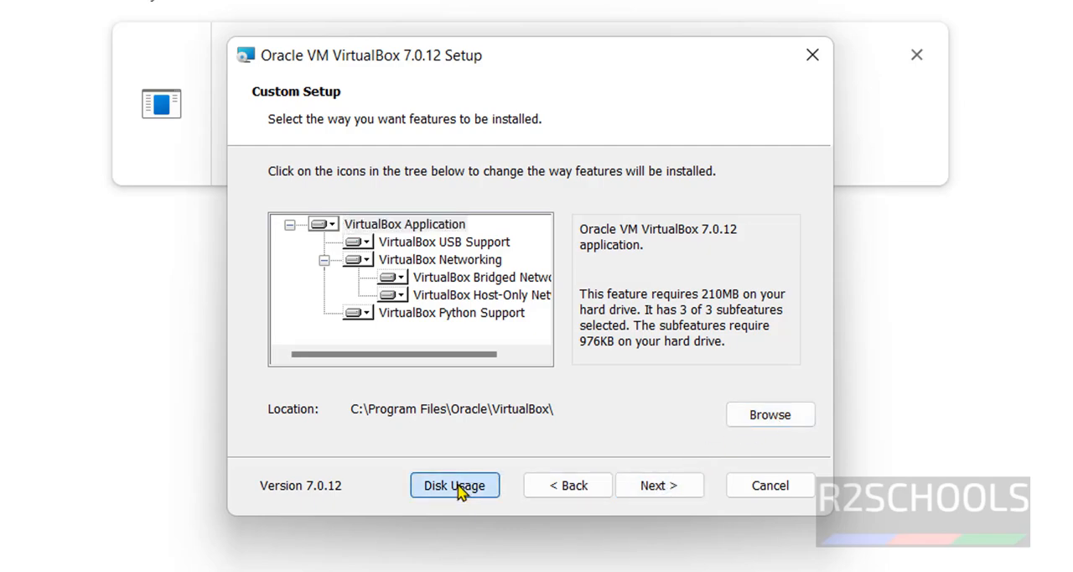
pyautogui.moveTo(513, 414); pyautogui.dragTo(591, 424)
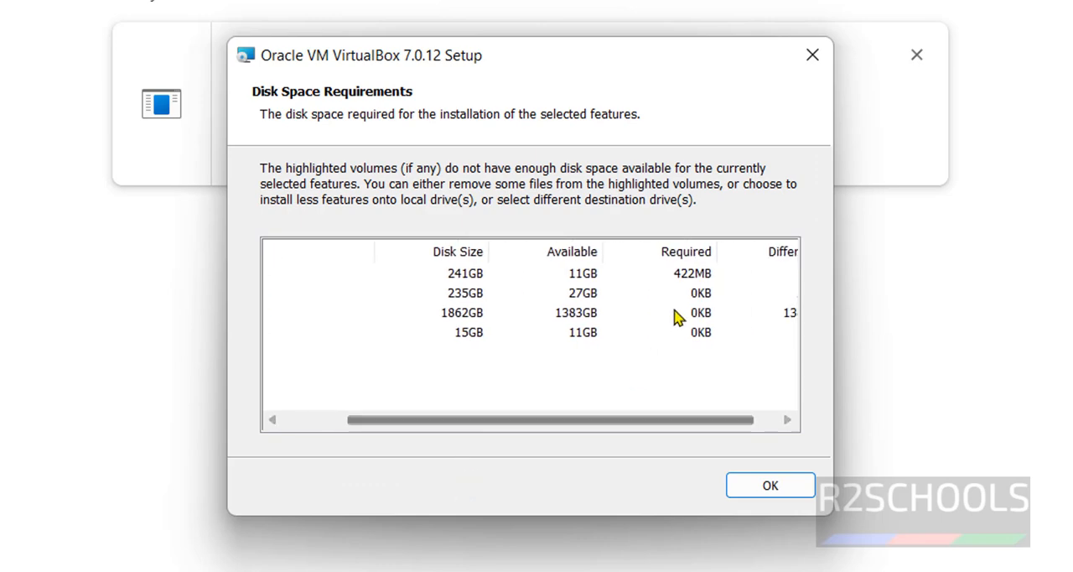
pyautogui.click(768, 493)
# Install VirtualBox with the default features, accepting the network interface reset, and finish setup with the application starting.
pyautogui.click(668, 488)
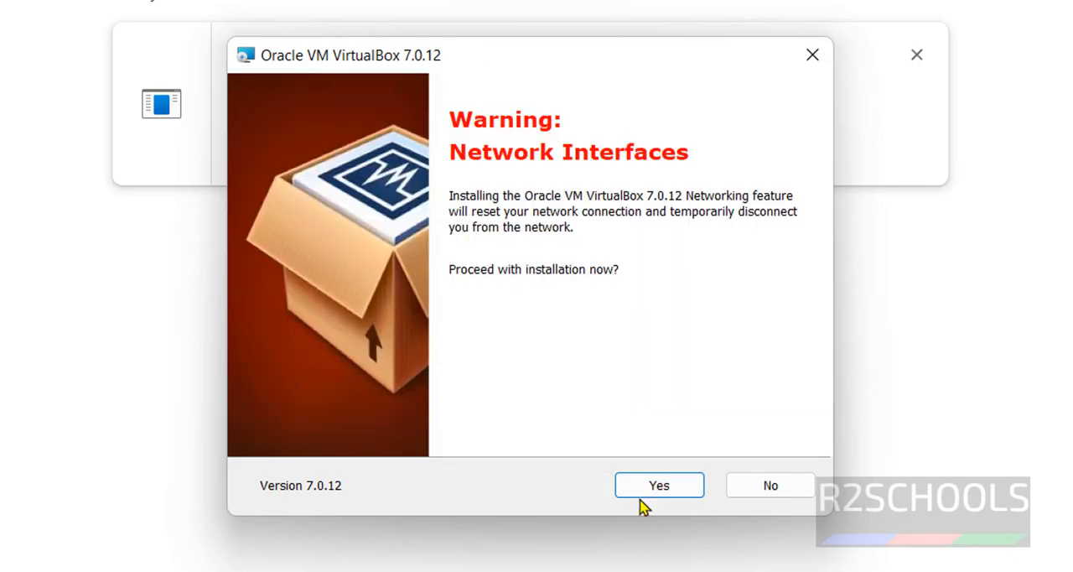
pyautogui.click(651, 490)
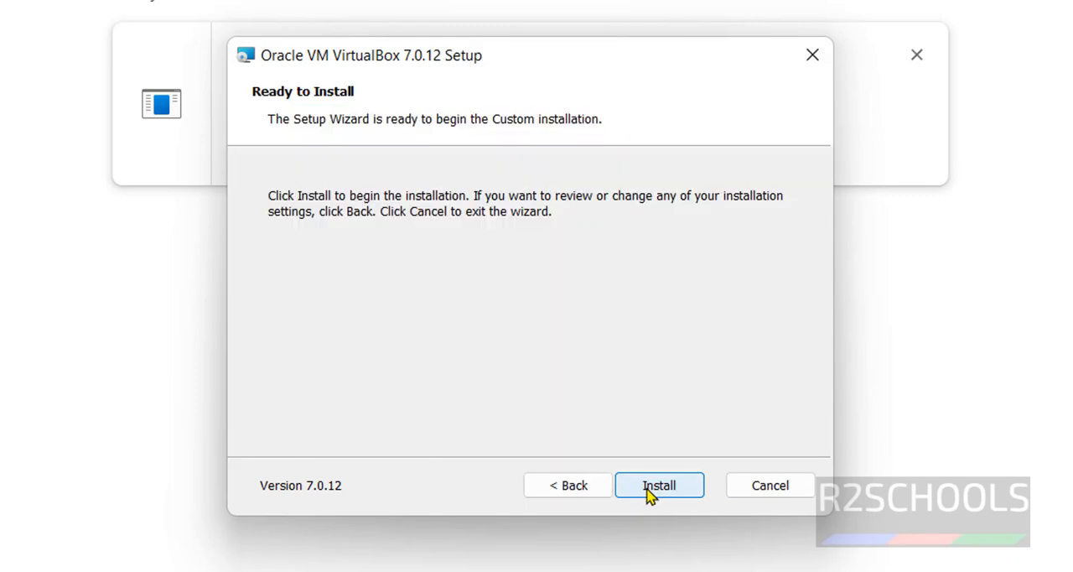
pyautogui.click(651, 489)
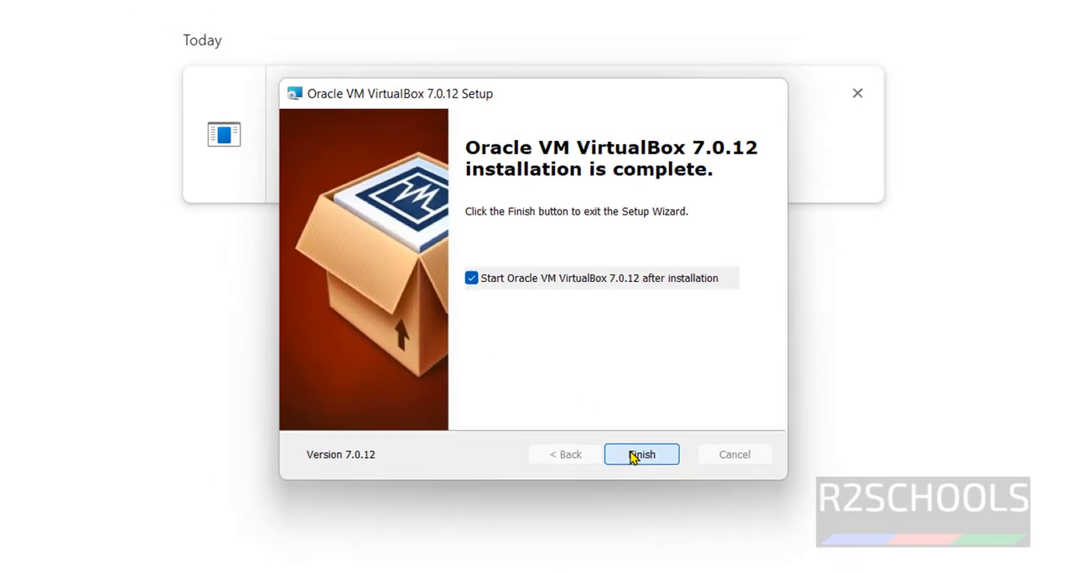
pyautogui.click(650, 488)
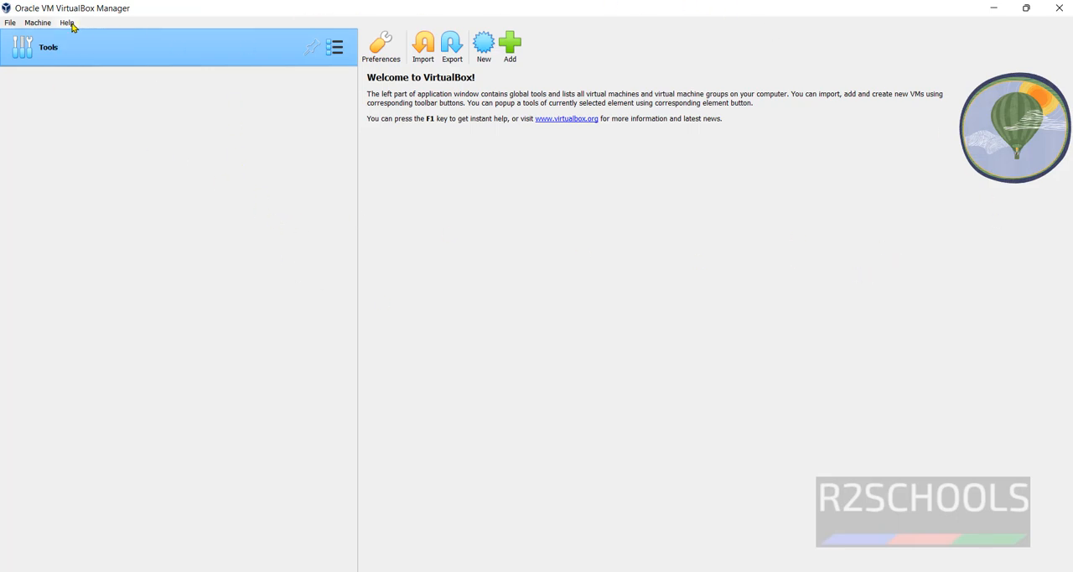
# Check the installed version in the About VirtualBox dialog and close it.
pyautogui.click(71, 26)
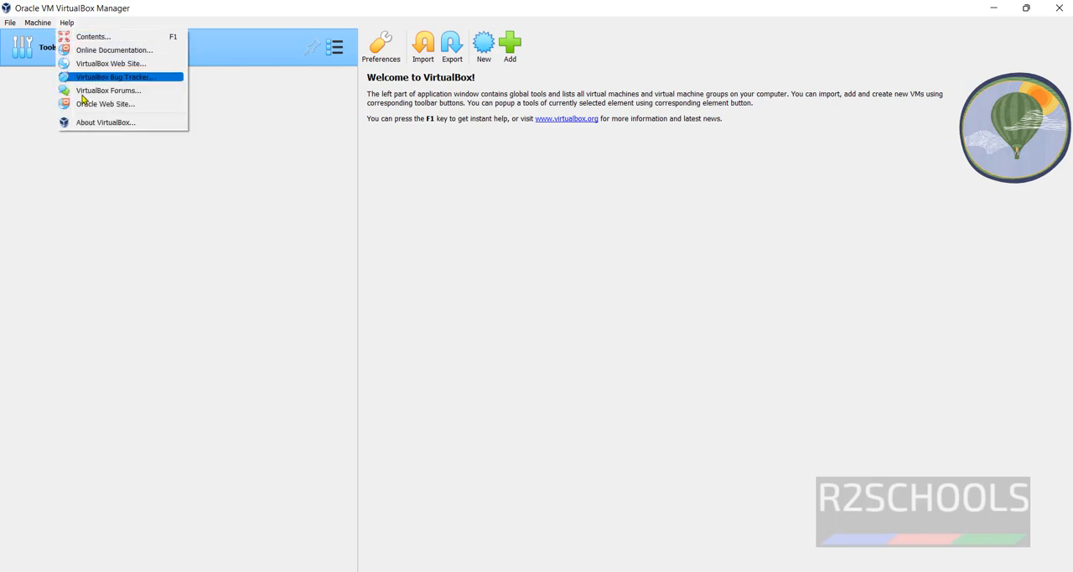
pyautogui.click(86, 125)
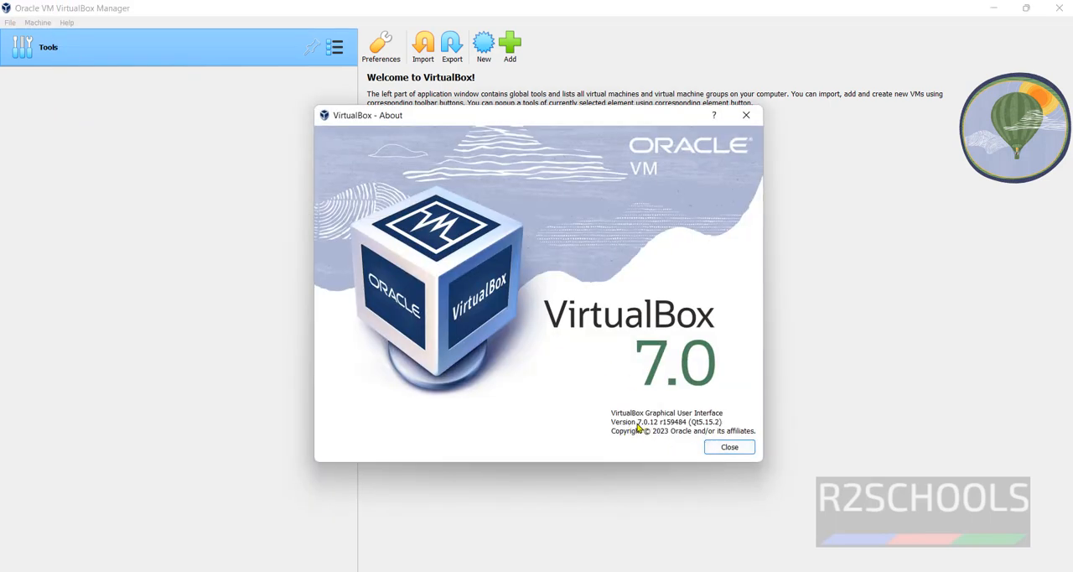
pyautogui.click(728, 449)
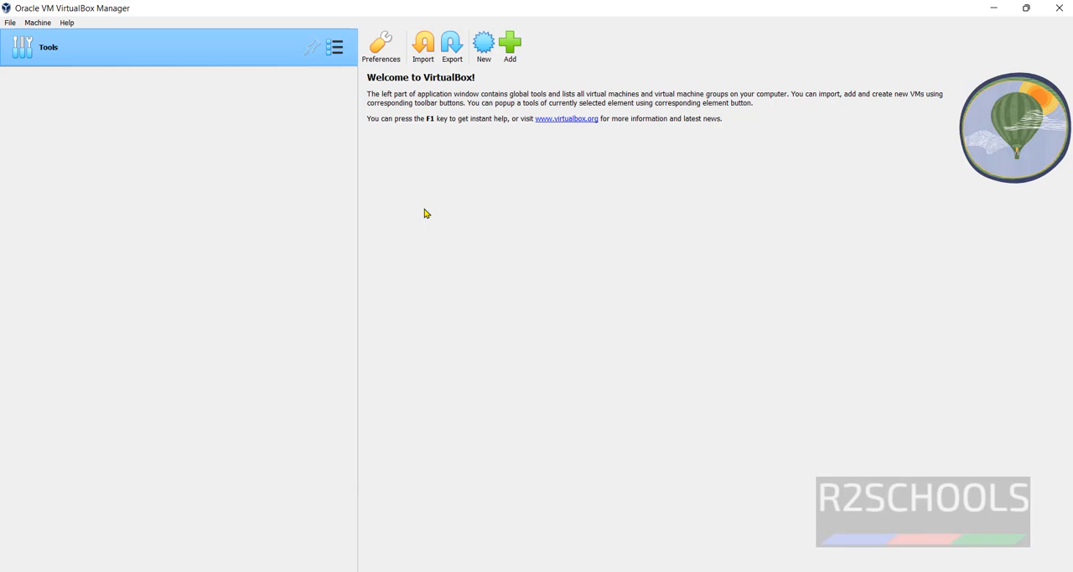
# Start creating a new virtual machine and name it Debian12.
pyautogui.click(9, 23)
pyautogui.moveTo(30, 24)
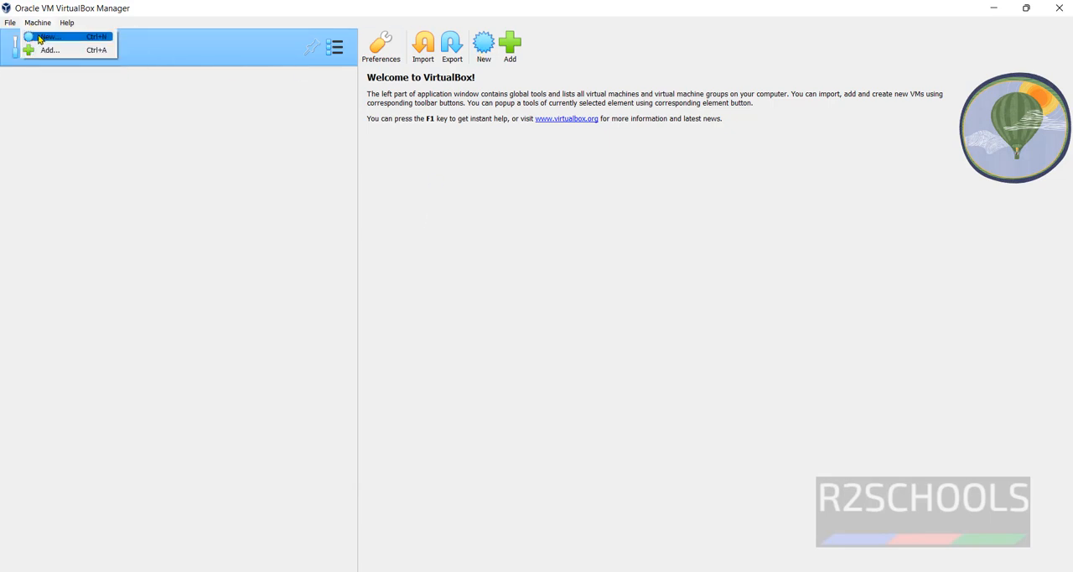
pyautogui.click(40, 38)
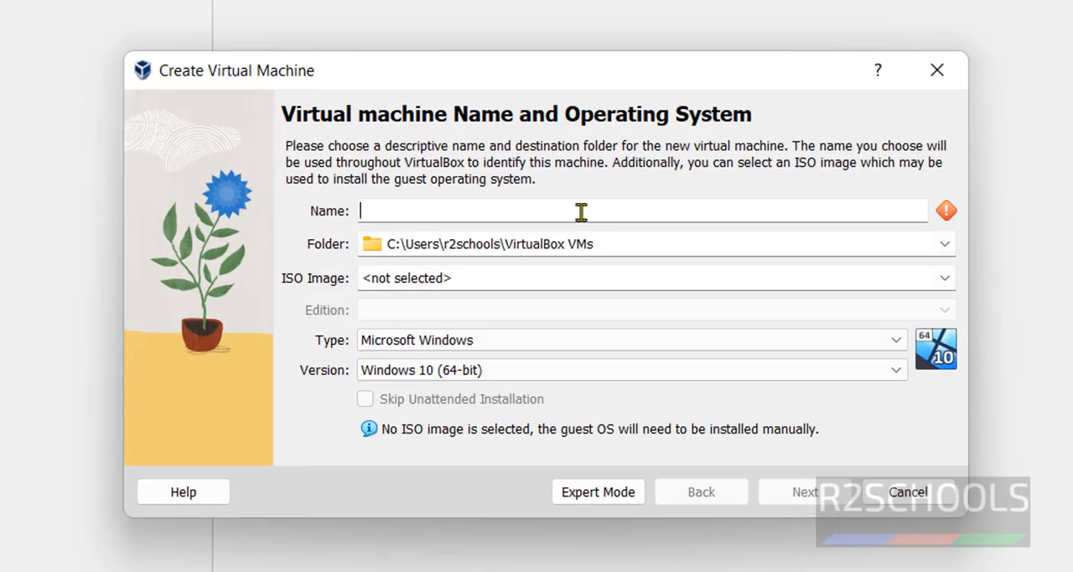
pyautogui.write('Debian12')
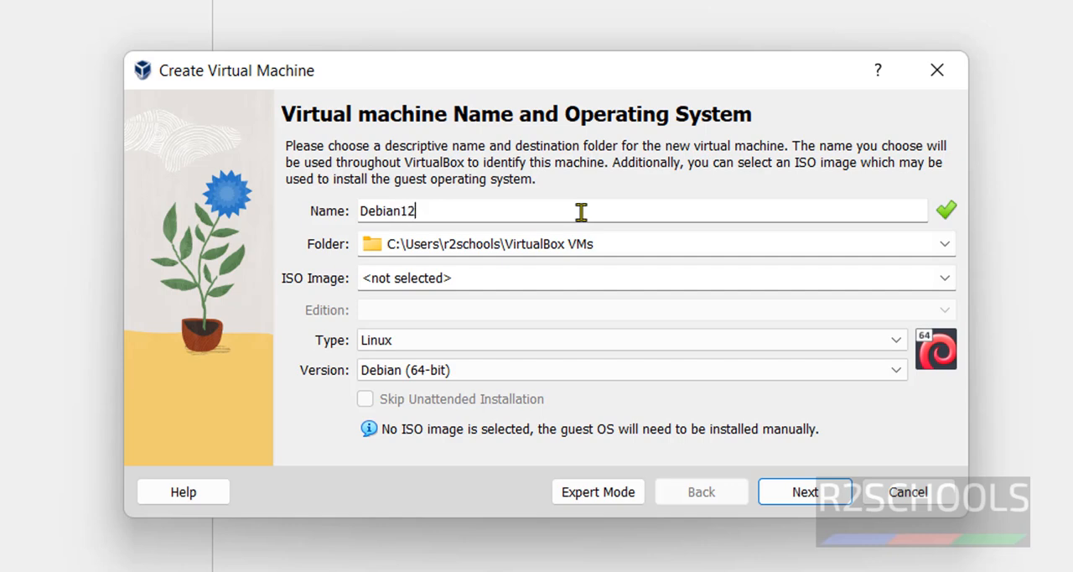
# Set the virtual machine's destination folder to E:\VMS\Debian12VM.
pyautogui.click(942, 249)
pyautogui.click(721, 289)
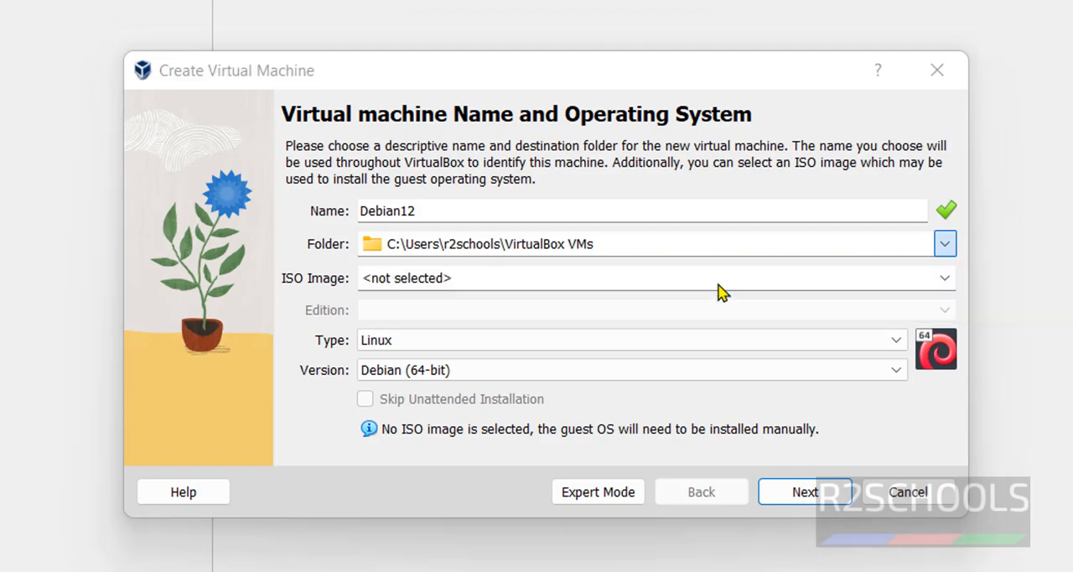
pyautogui.scroll(-3, 260, 436)
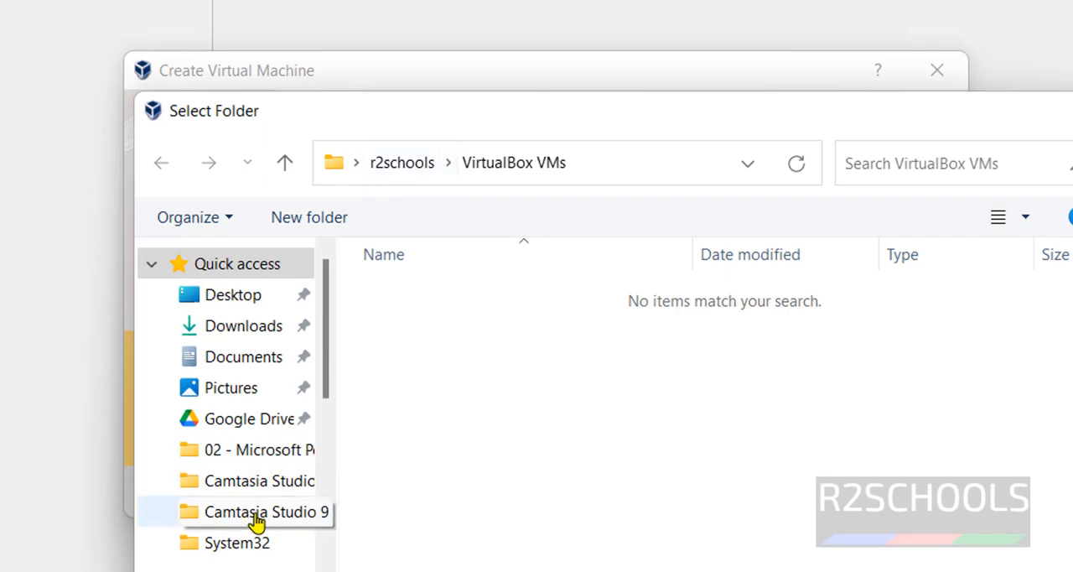
pyautogui.scroll(-2, 259, 524)
pyautogui.scroll(-2, 262, 540)
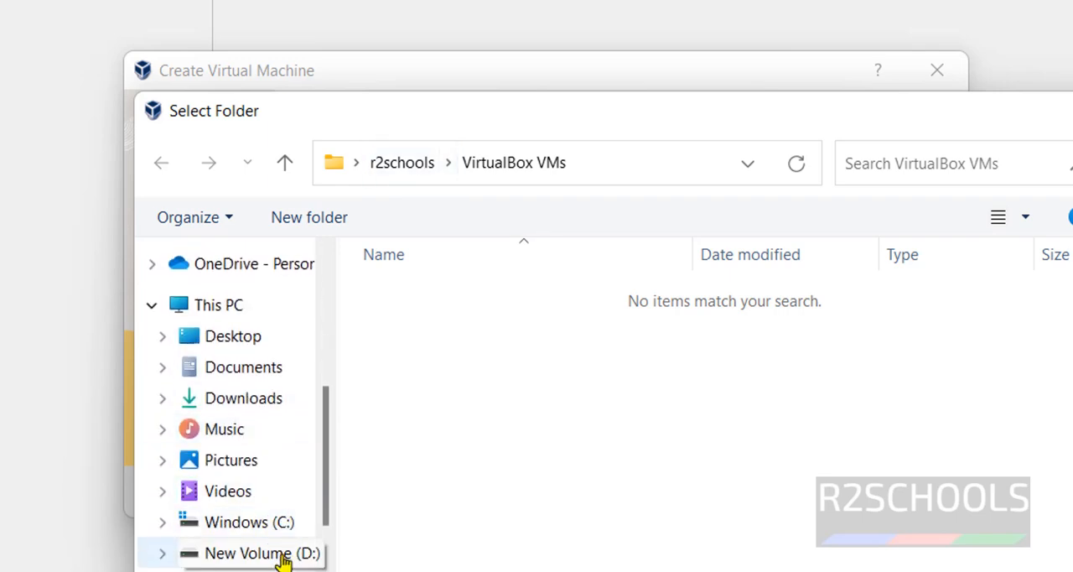
pyautogui.click(243, 569)
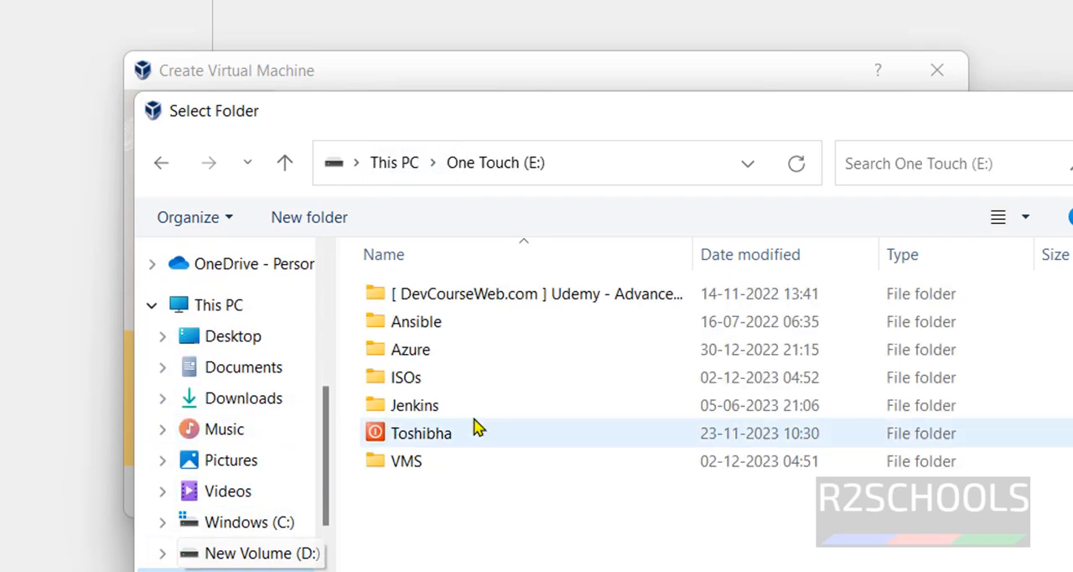
pyautogui.doubleClick(427, 457)
pyautogui.doubleClick(437, 298)
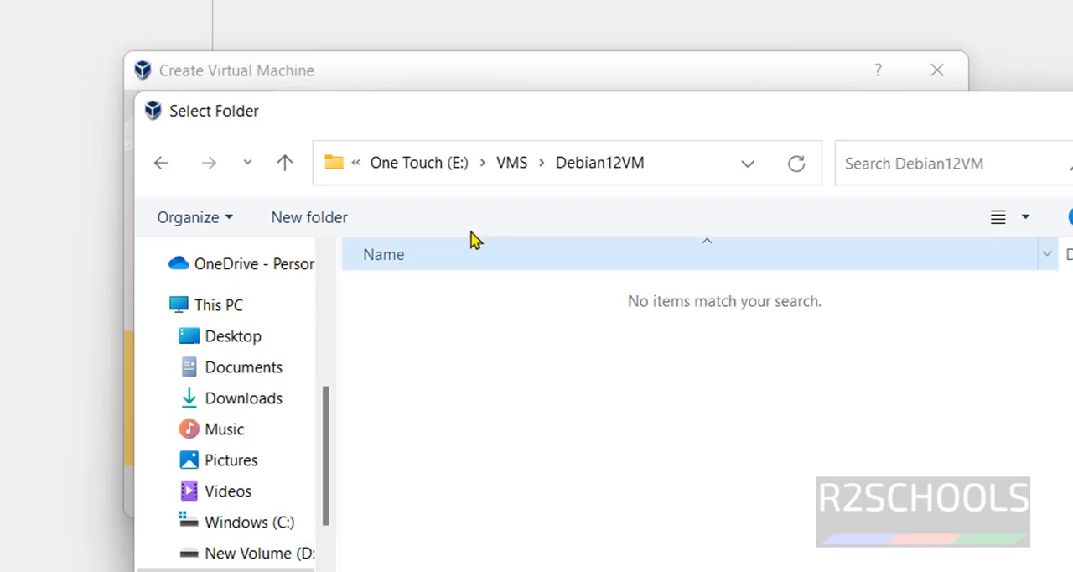
pyautogui.click(514, 157)
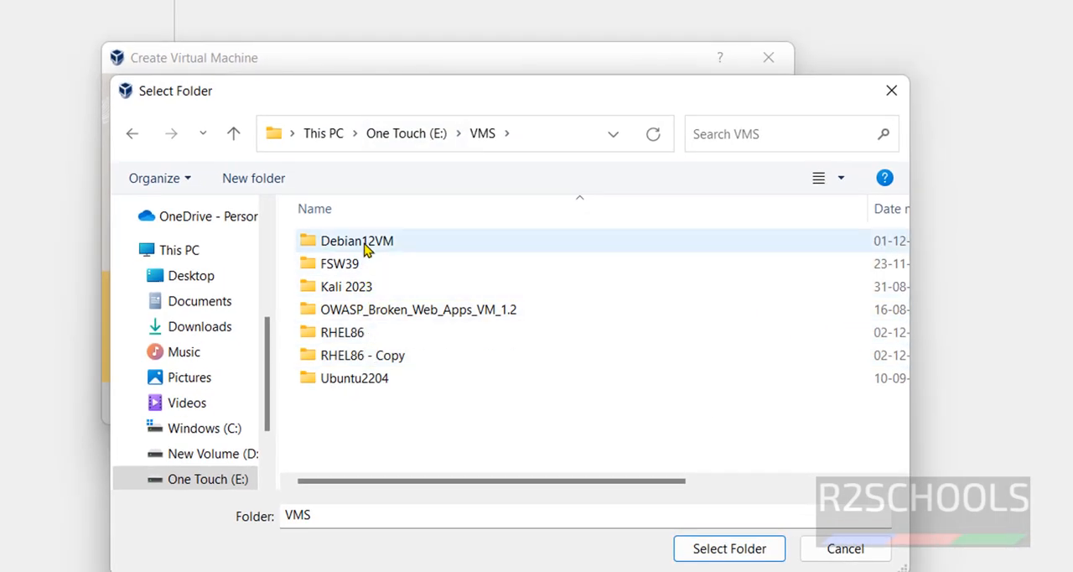
pyautogui.doubleClick(366, 245)
pyautogui.click(710, 557)
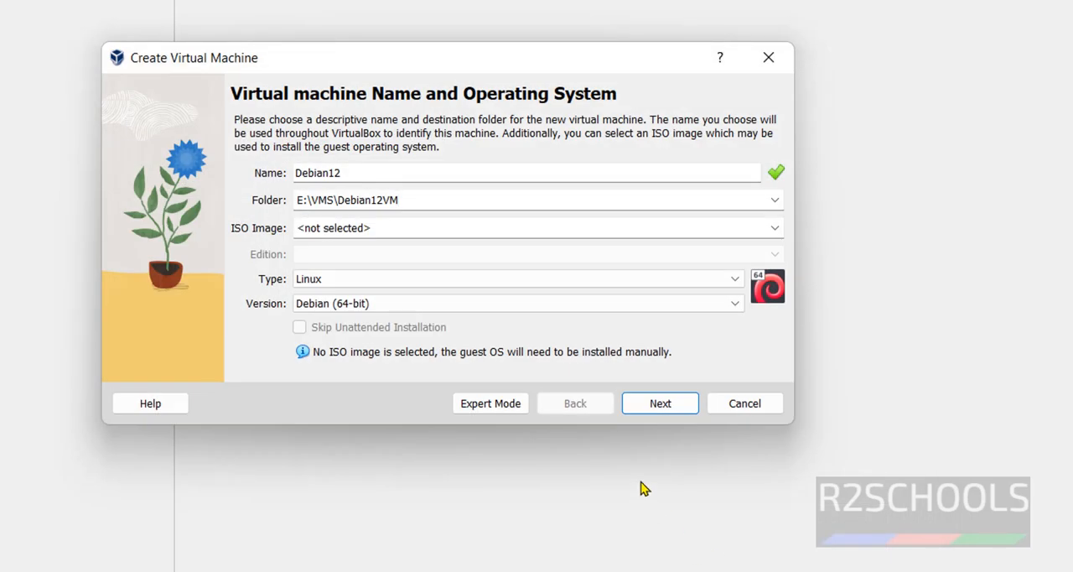
# Continue to the hardware page without an ISO image and set the base memory to 4096 MB.
pyautogui.click(637, 409)
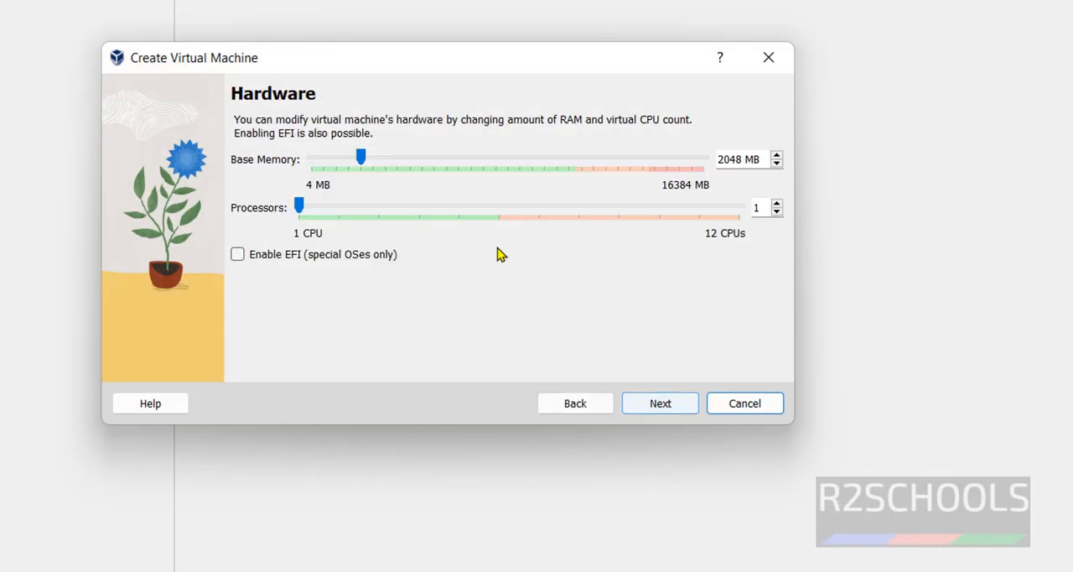
pyautogui.doubleClick(729, 159)
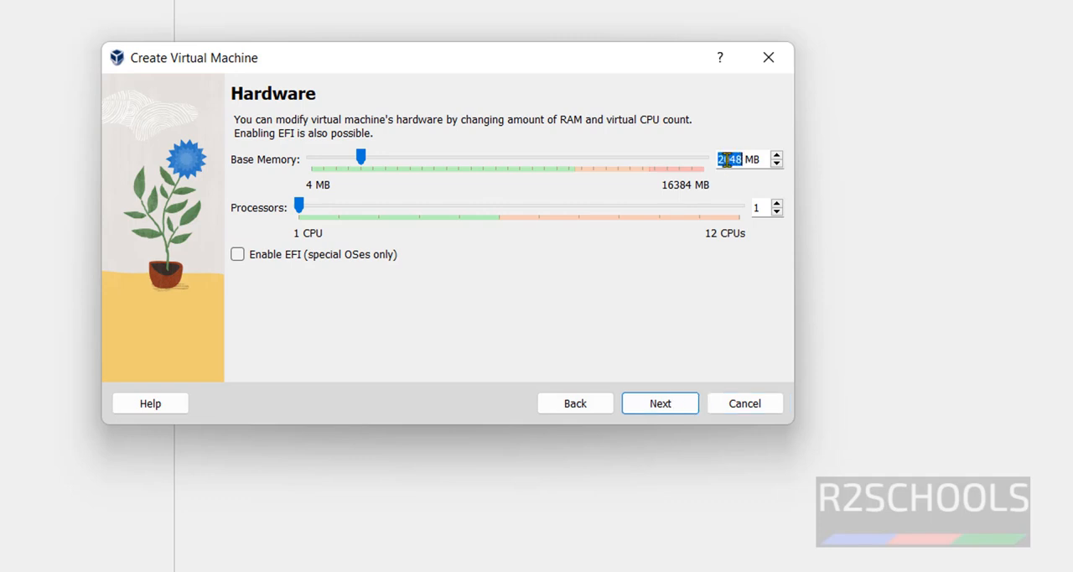
pyautogui.write('4096')
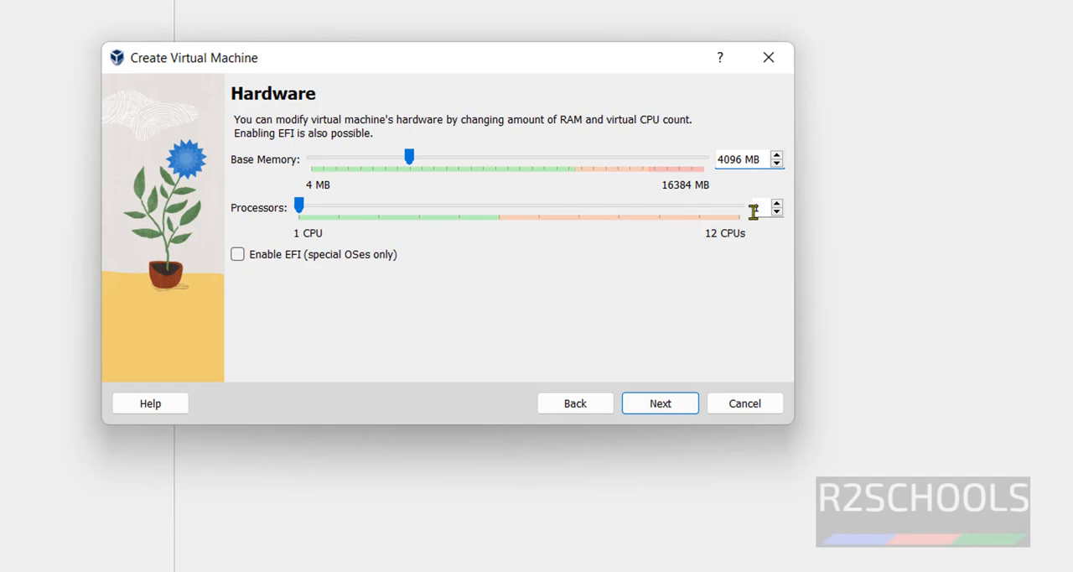
# Set the new virtual hard disk's size to 50 GB and finish creating the virtual machine.
pyautogui.click(674, 407)
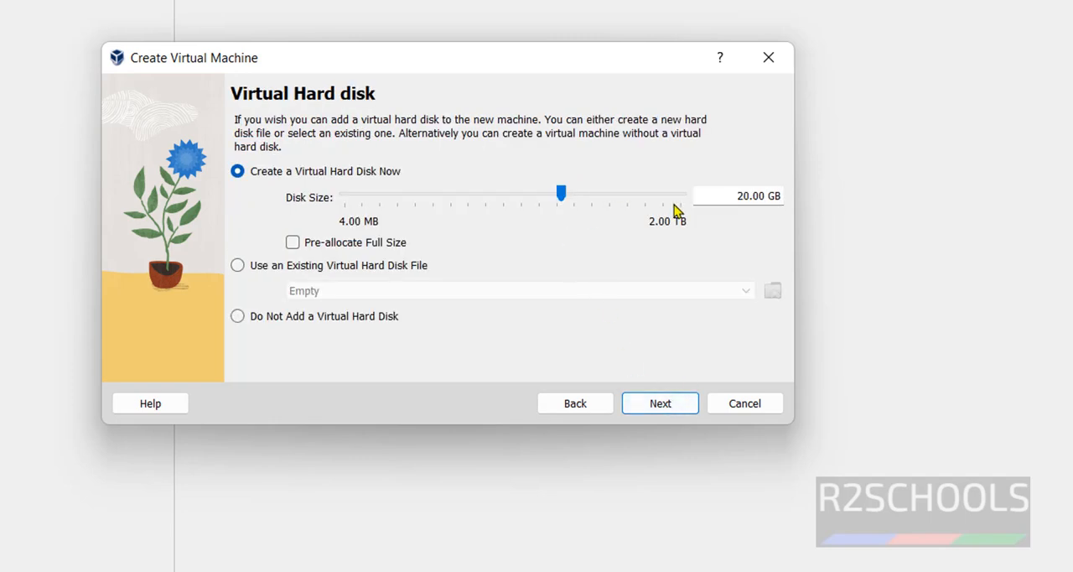
pyautogui.moveTo(737, 196); pyautogui.dragTo(743, 195)
pyautogui.write('50')
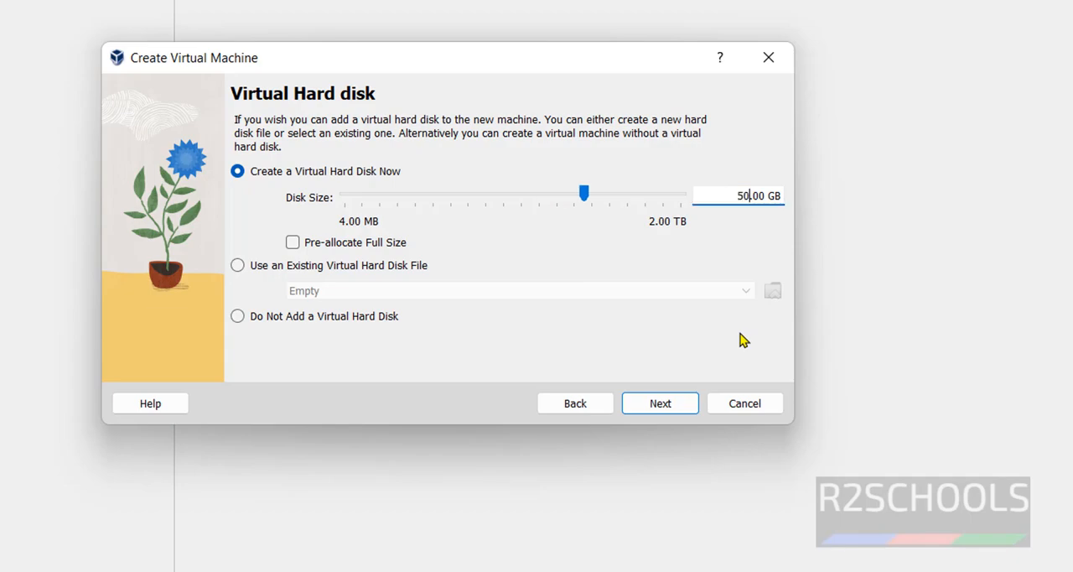
pyautogui.click(658, 406)
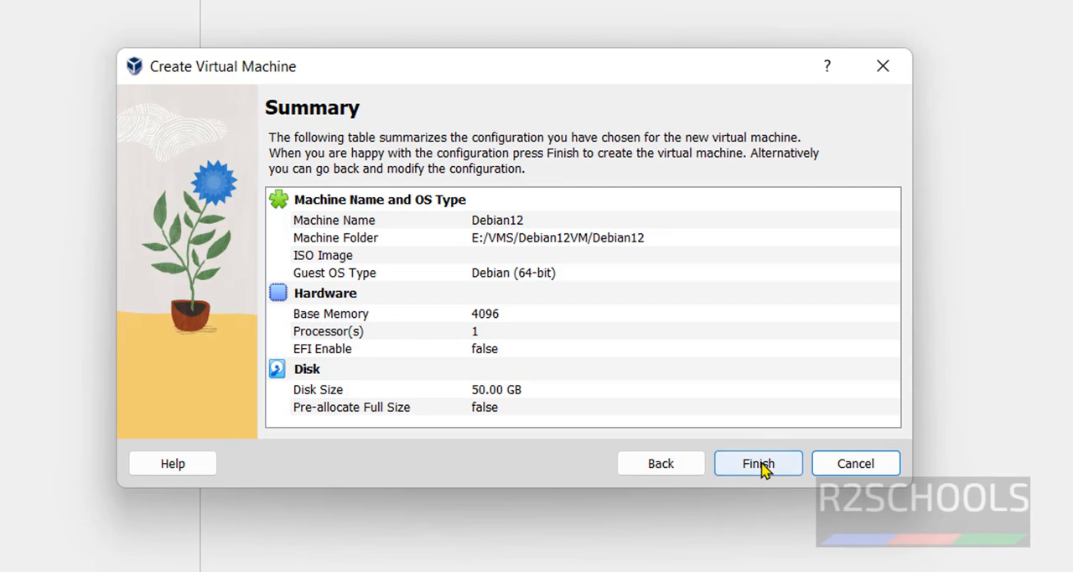
pyautogui.click(759, 466)
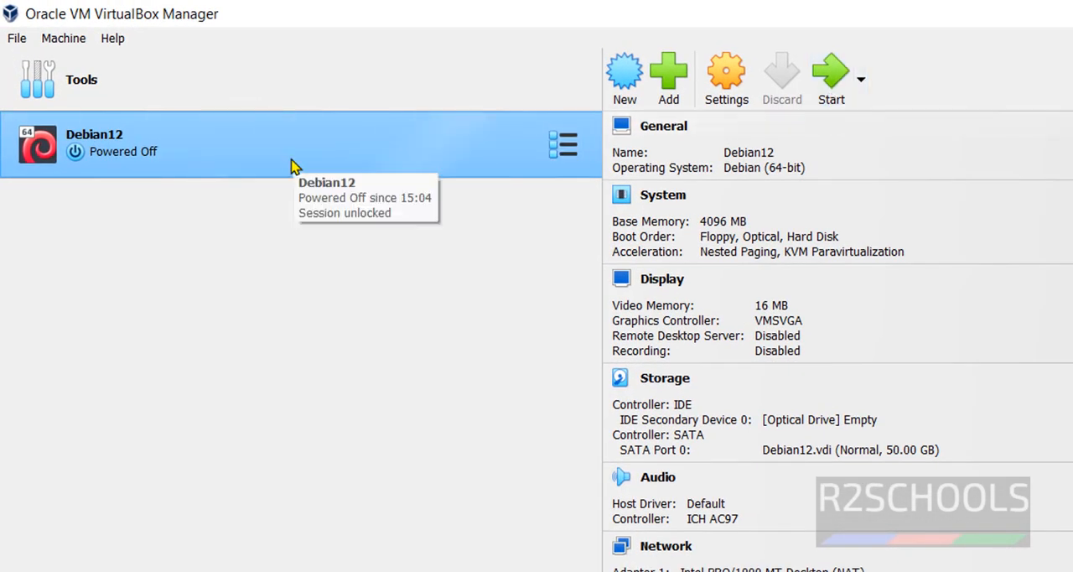
pyautogui.rightClick(291, 164)
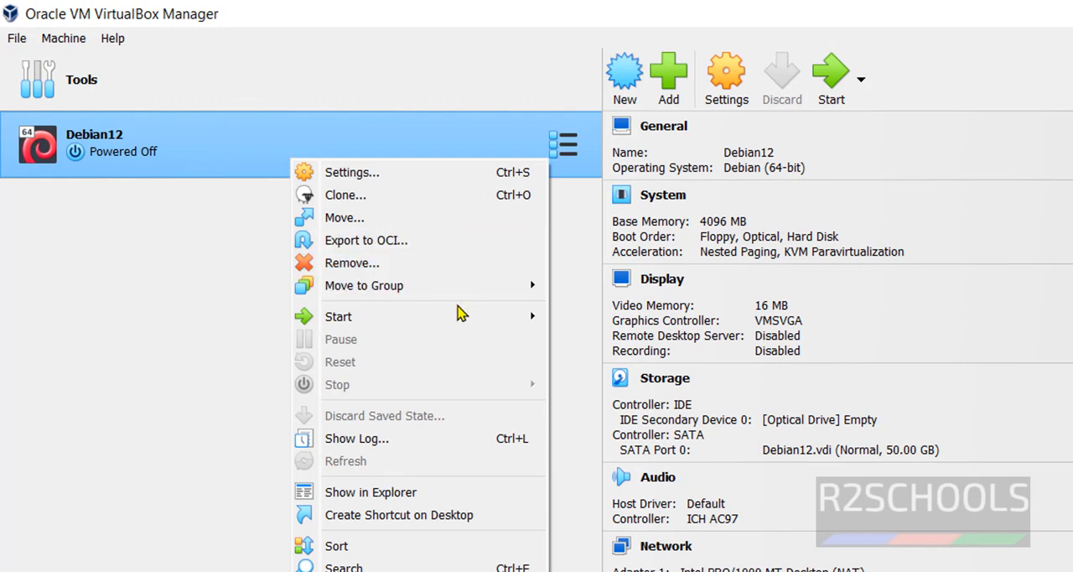
pyautogui.click(120, 339)
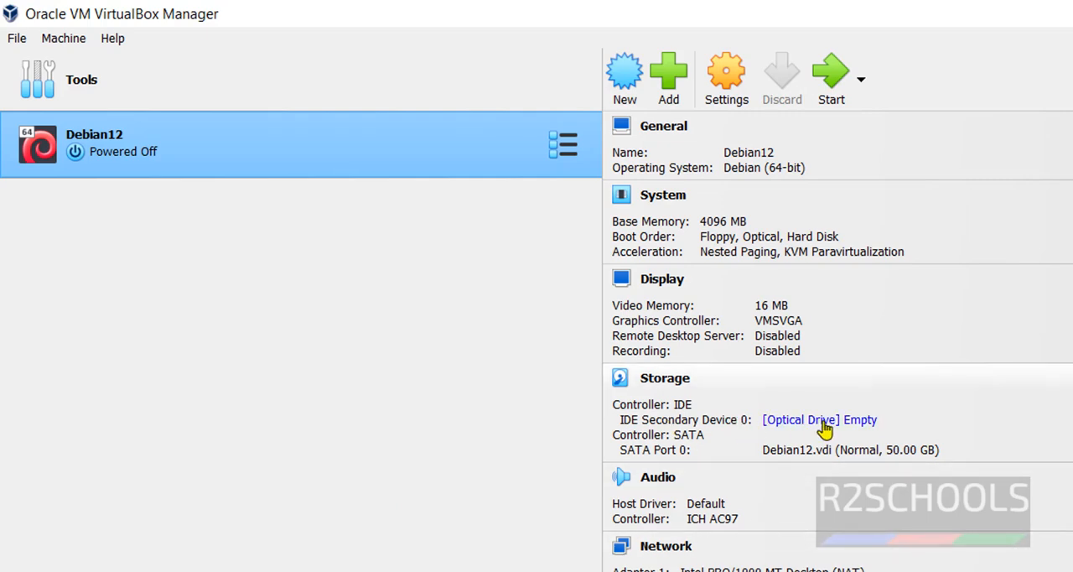
# Attach the disk file debian-12.2.0-amd64-DVD-1.iso from E:\ISOs to the Debian12 machine's empty optical drive.
pyautogui.click(798, 424)
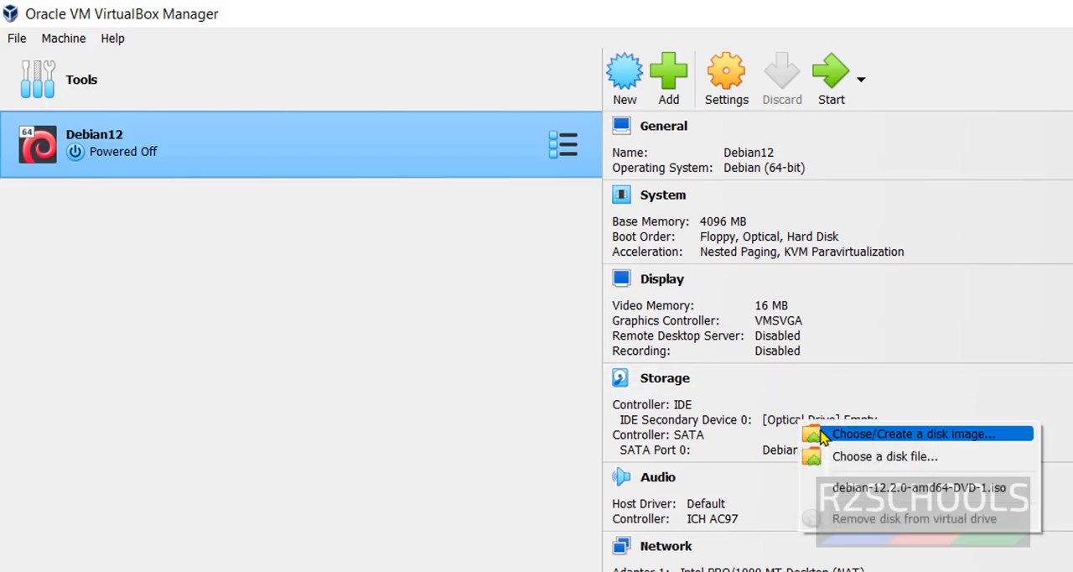
pyautogui.click(843, 458)
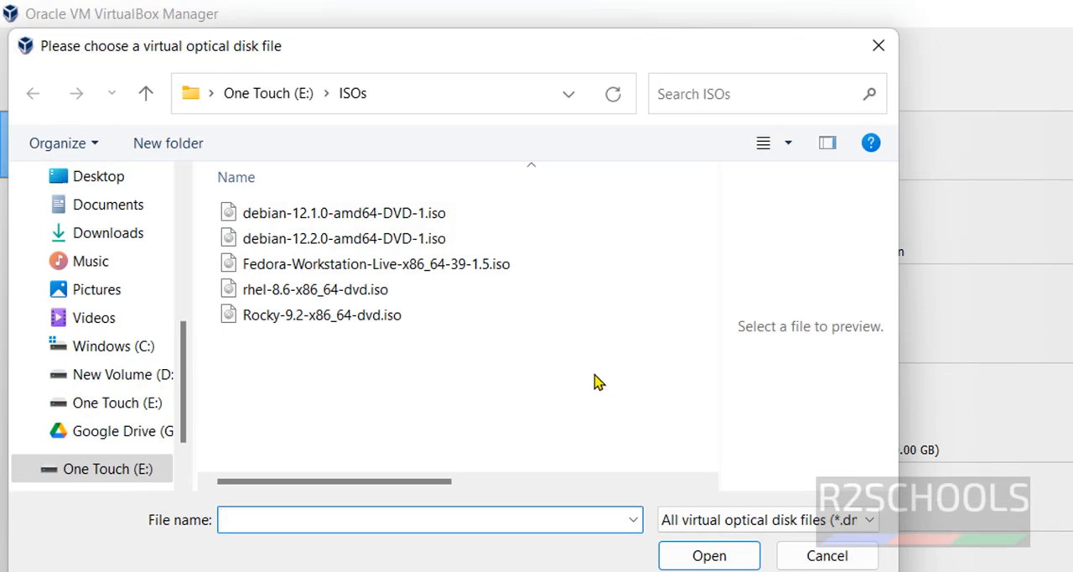
pyautogui.click(416, 241)
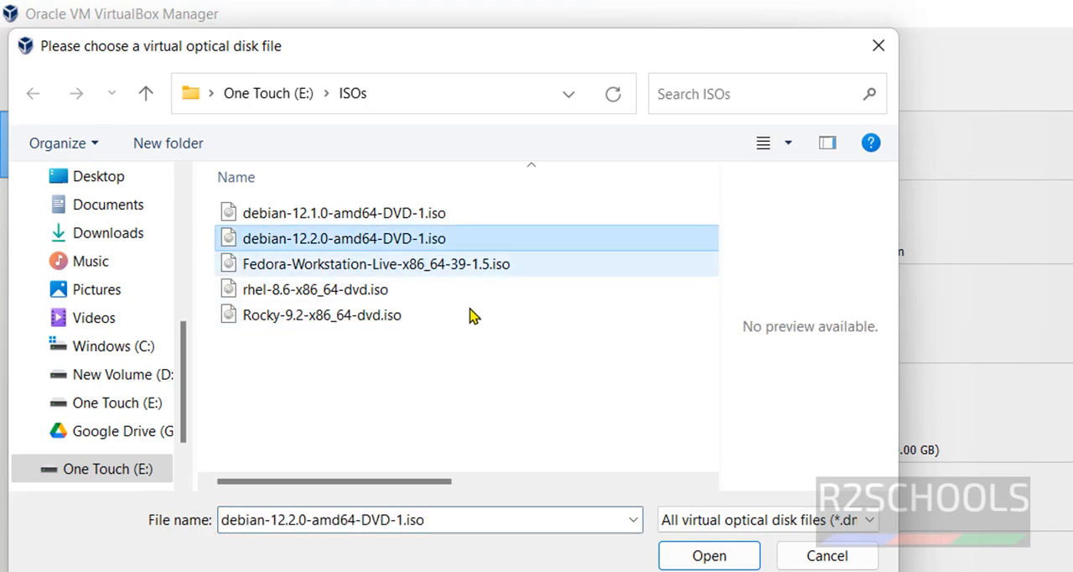
pyautogui.click(726, 557)
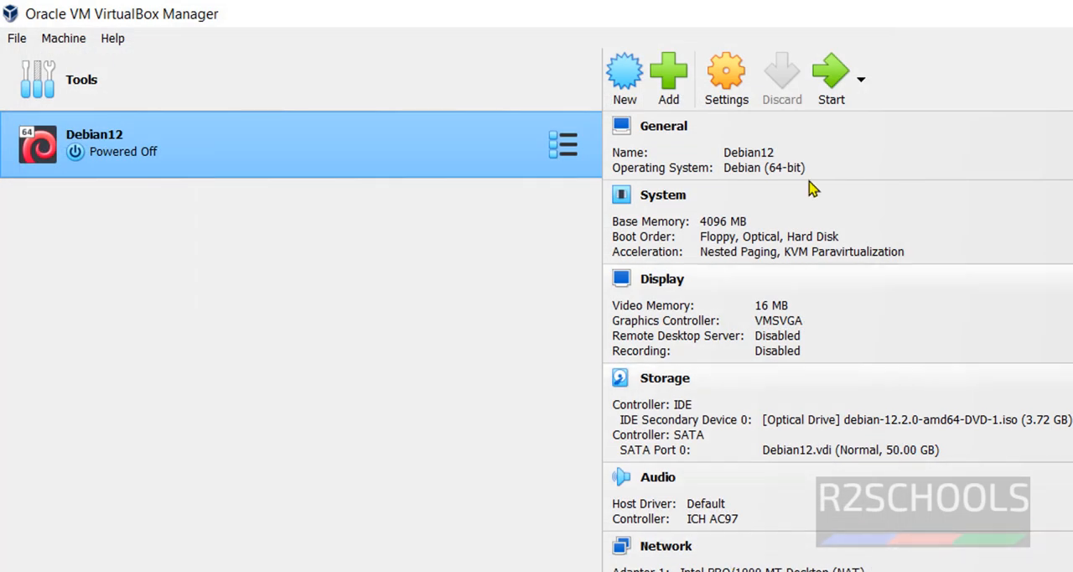
# Start the Debian12 virtual machine and launch Graphical install from the Debian installer's boot menu.
pyautogui.click(831, 80)
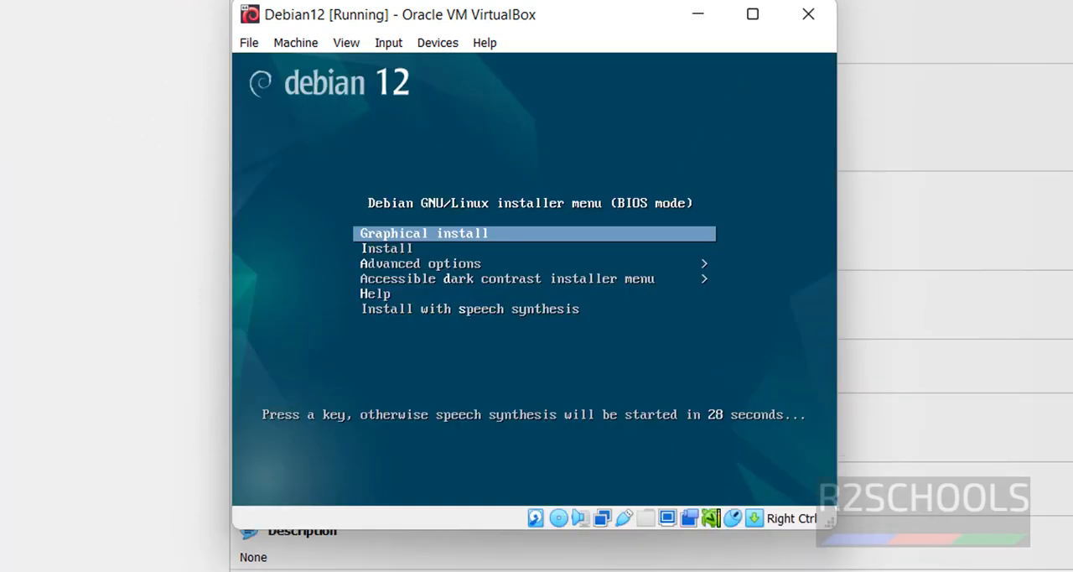
pyautogui.press('Down')
pyautogui.press('Up')
pyautogui.press('Down')
pyautogui.press('Up')
pyautogui.press('Down')
pyautogui.press('Up')
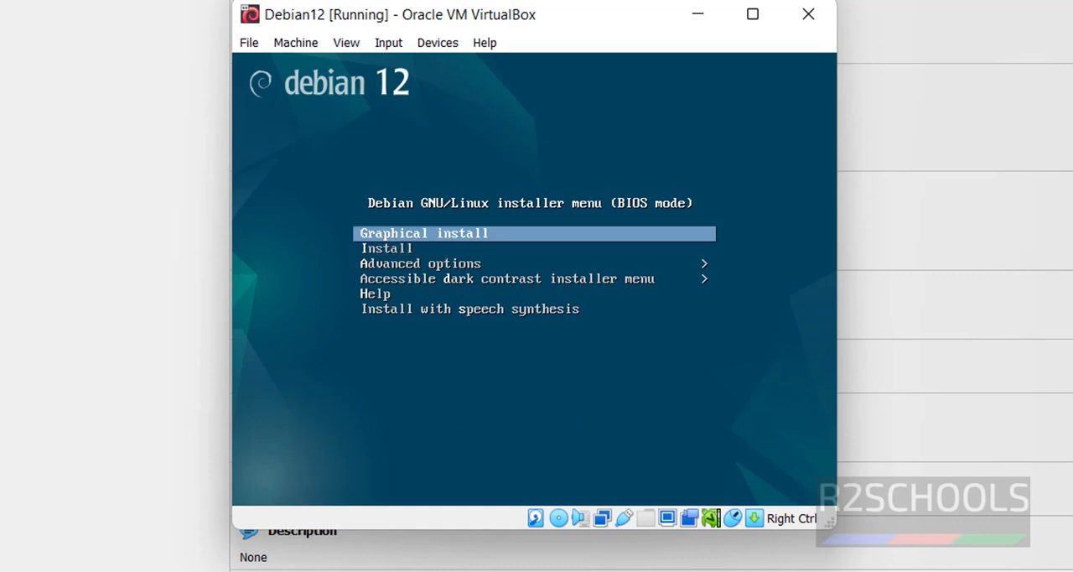
pyautogui.press('Return')
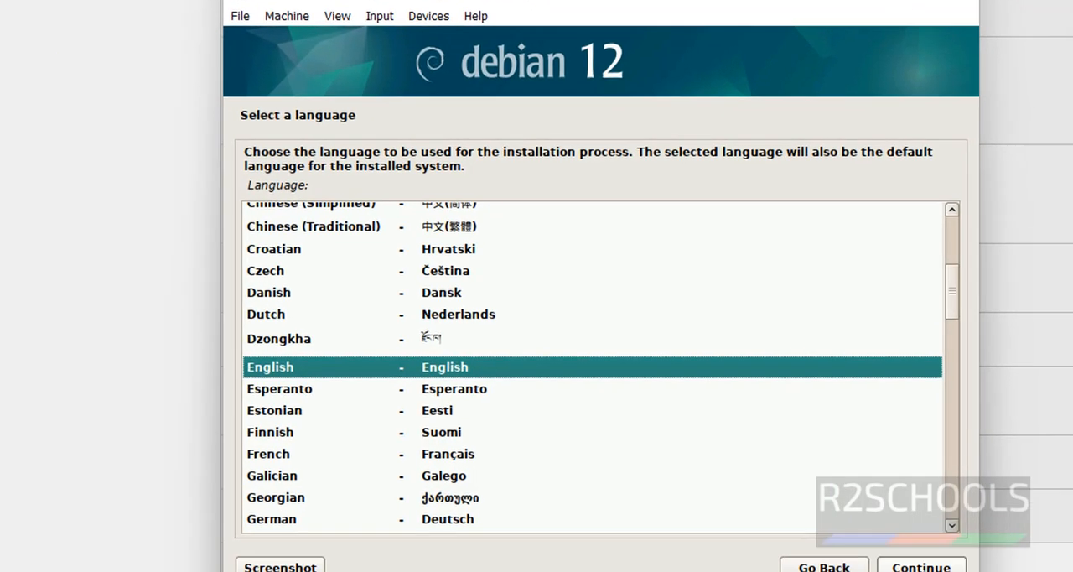
# Keep English as the installation language and continue with the preselected options on the following two installer pages.
pyautogui.click(921, 561)
pyautogui.click(921, 561)
pyautogui.click(921, 561)
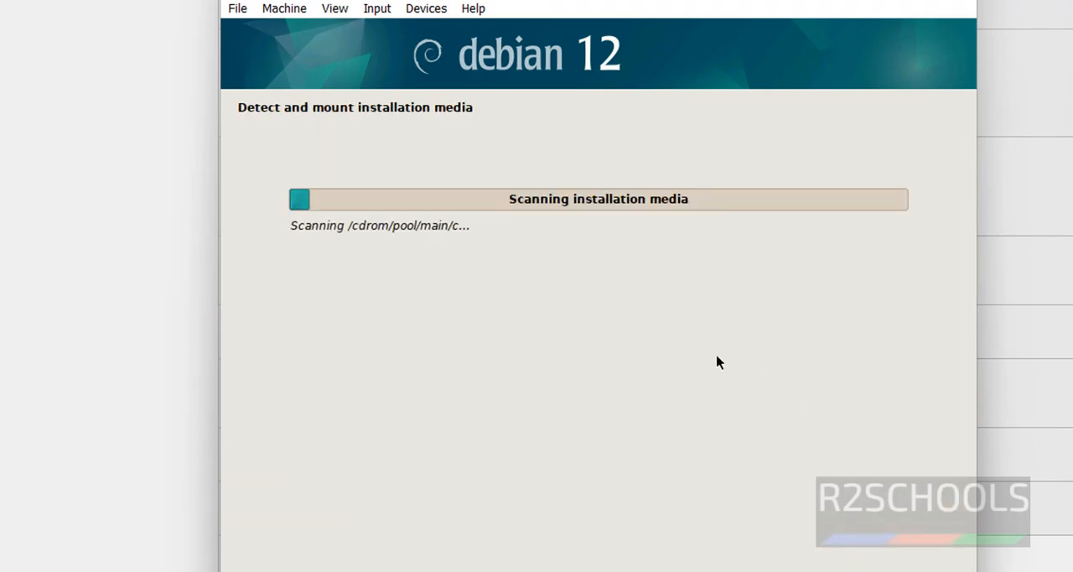